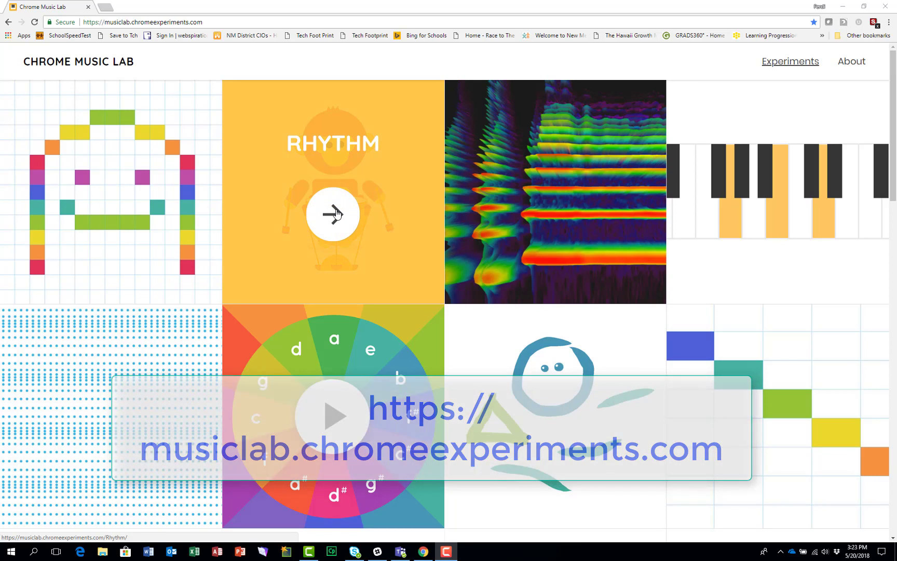
left_click(338, 213)
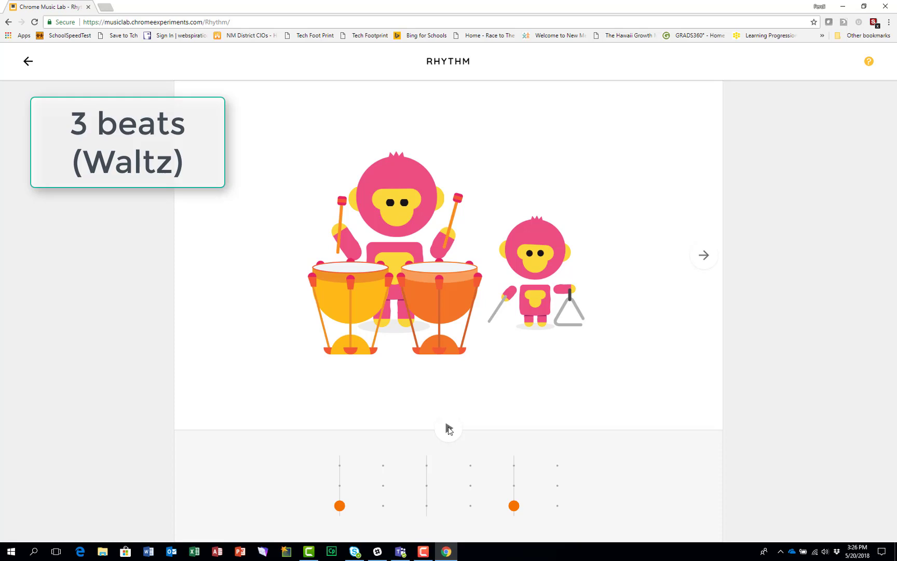
left_click(449, 428)
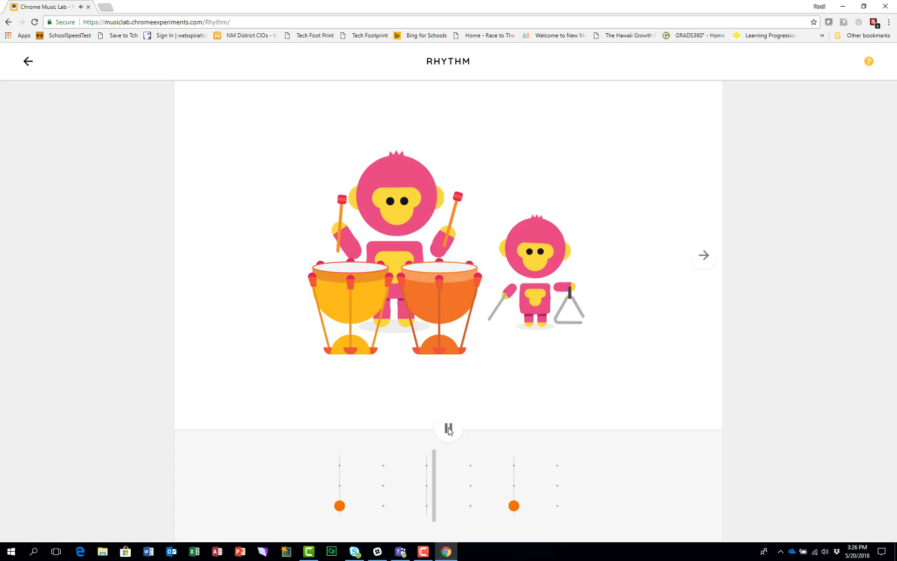
left_click(449, 428)
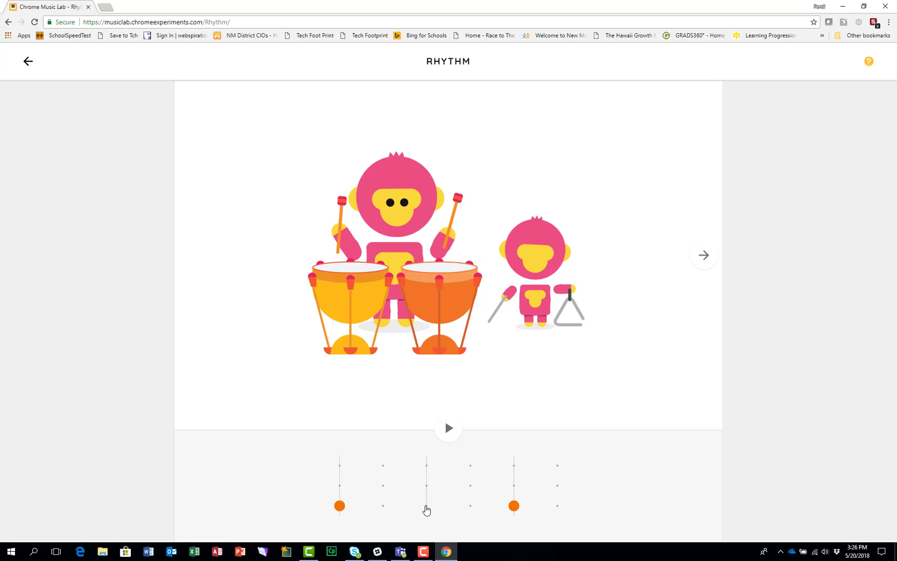
Add an orange drum on slot 3, triangles on slots 2 and 4, yellow drums on 5 and 6, then play it.
left_click(427, 506)
left_click(513, 507)
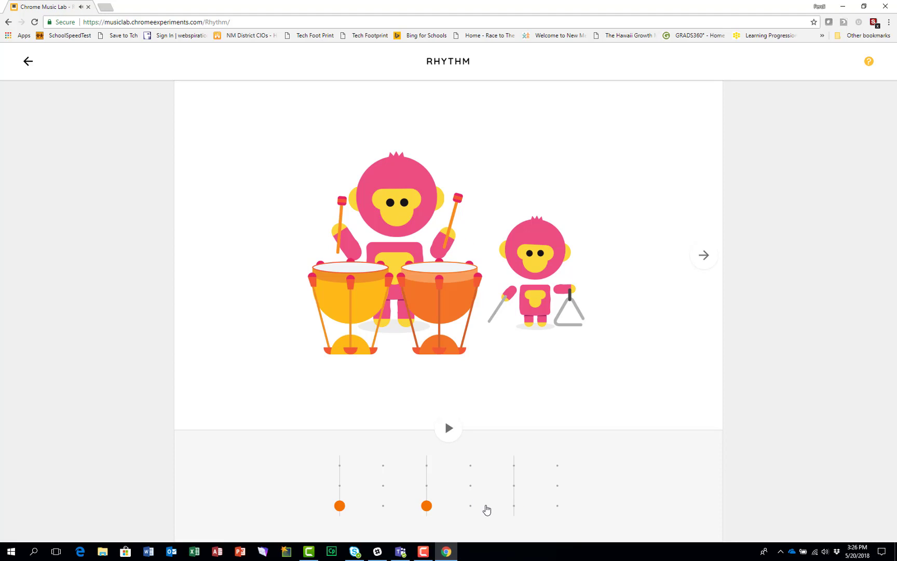
left_click(382, 469)
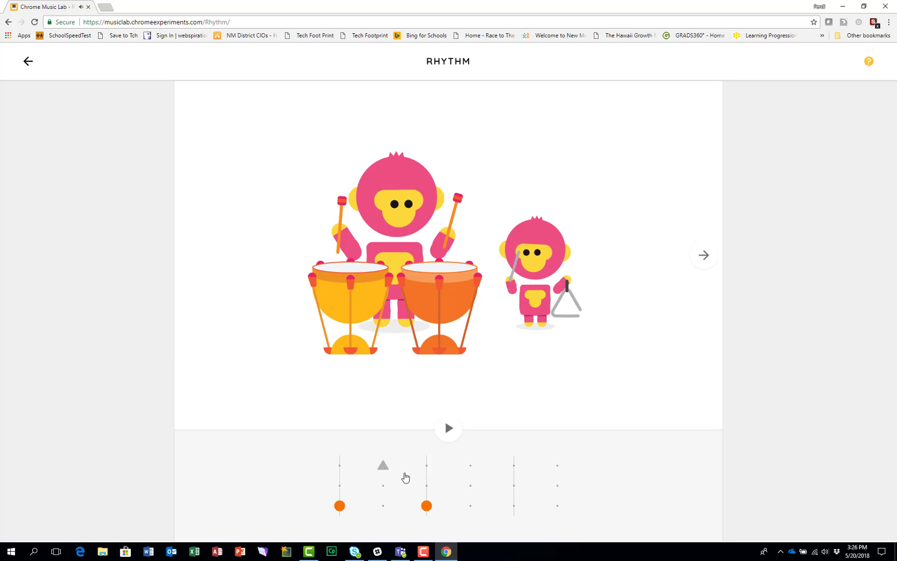
left_click(469, 468)
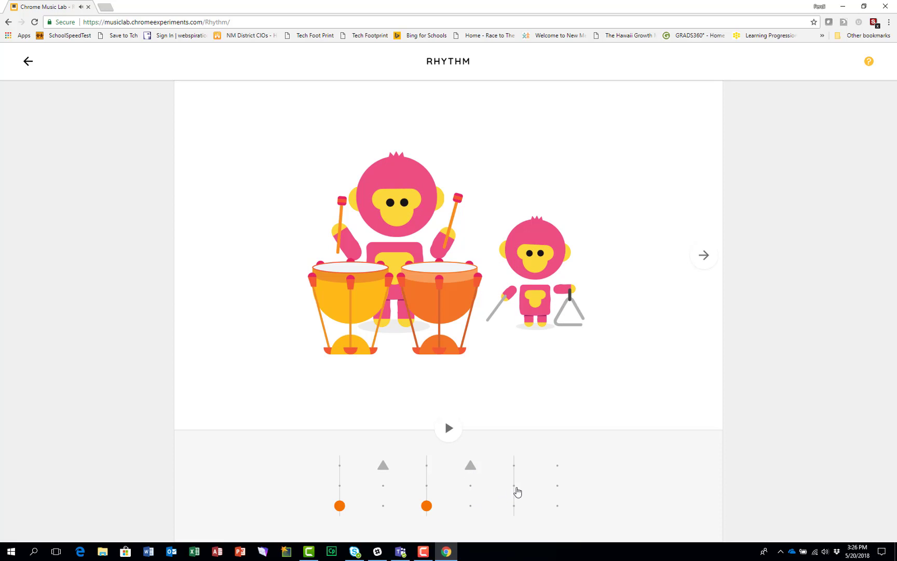
left_click(514, 485)
left_click(557, 486)
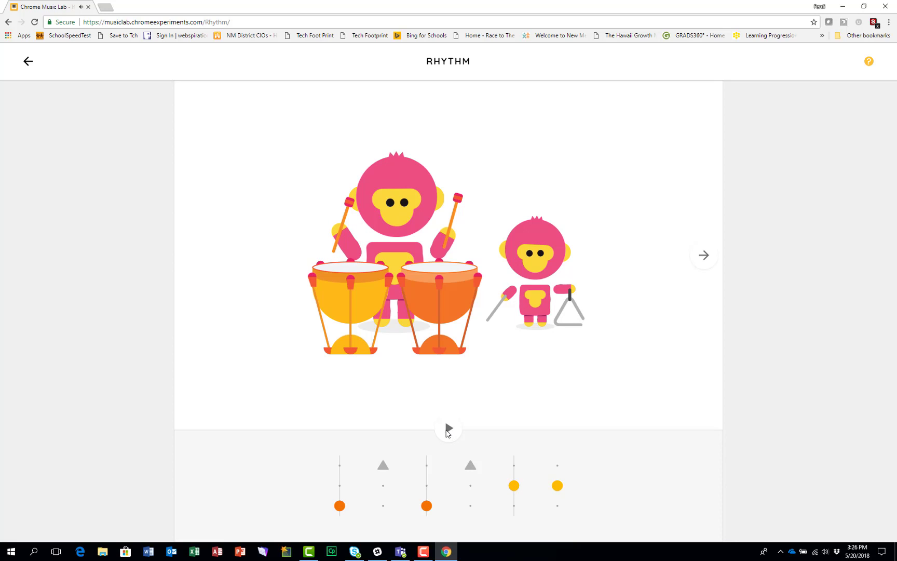
left_click(448, 430)
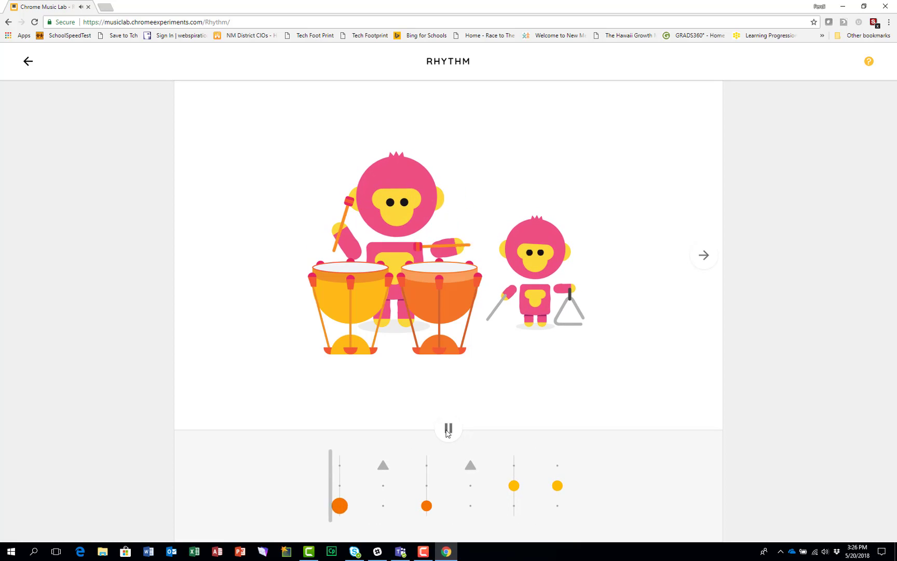
left_click(447, 431)
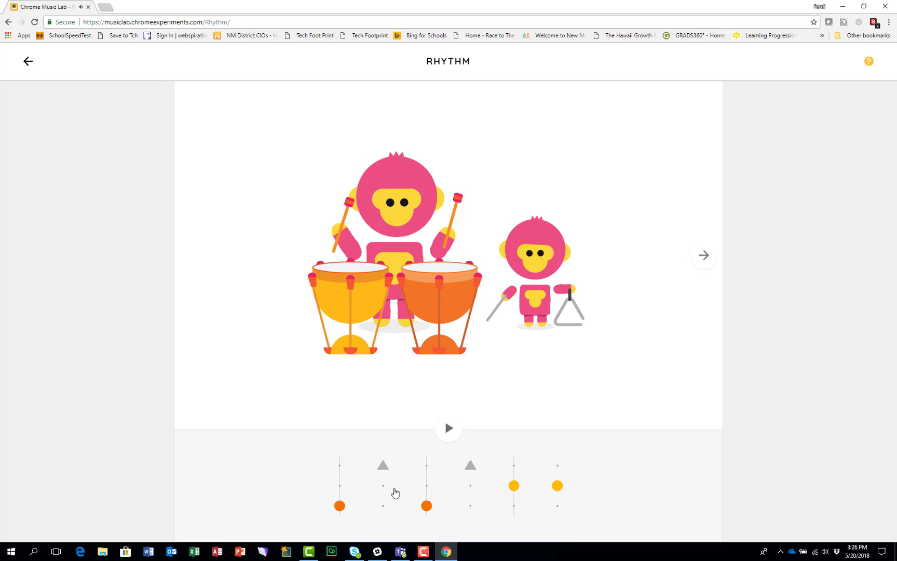
Put a yellow drum on slot 2, a triangle on slot 3, and an orange drum alone on slot 6.
left_click(383, 485)
left_click(426, 465)
left_click(425, 506)
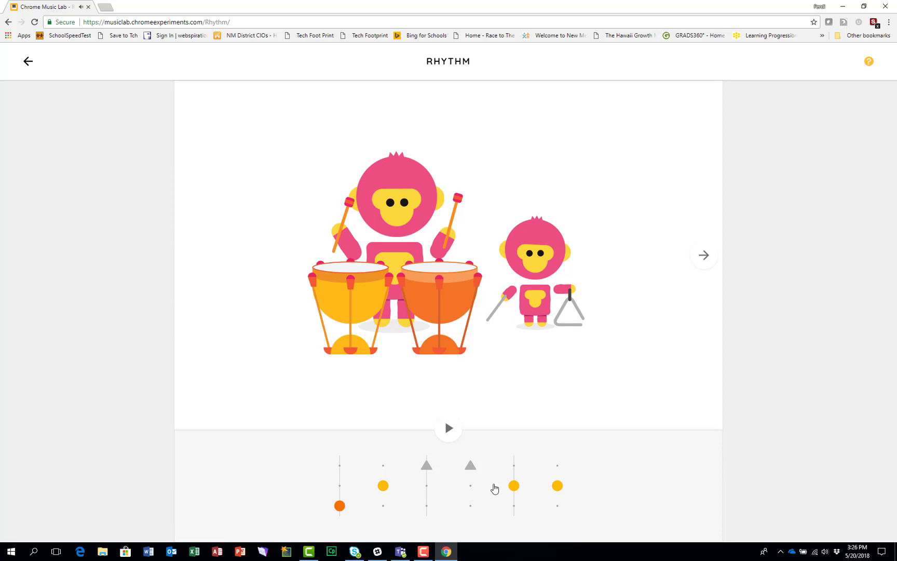
left_click(557, 505)
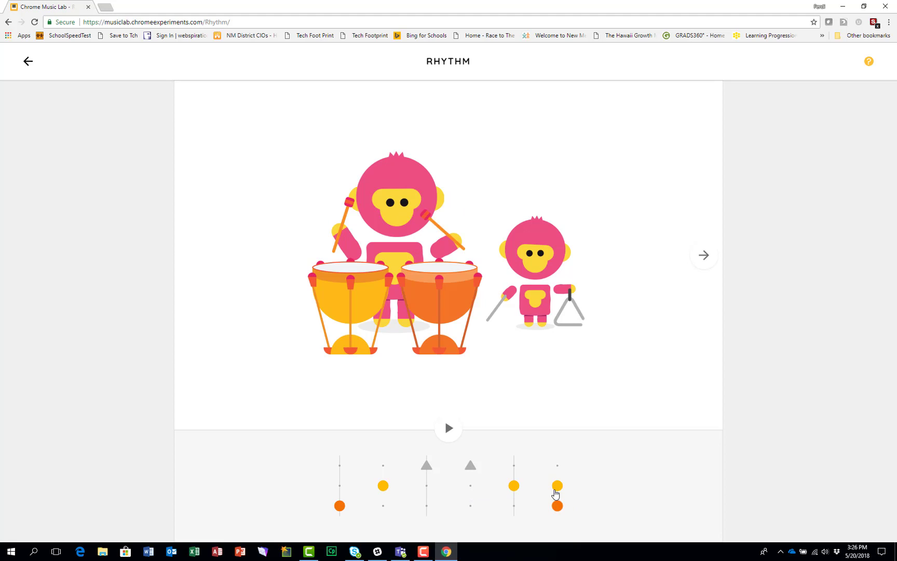
left_click(557, 485)
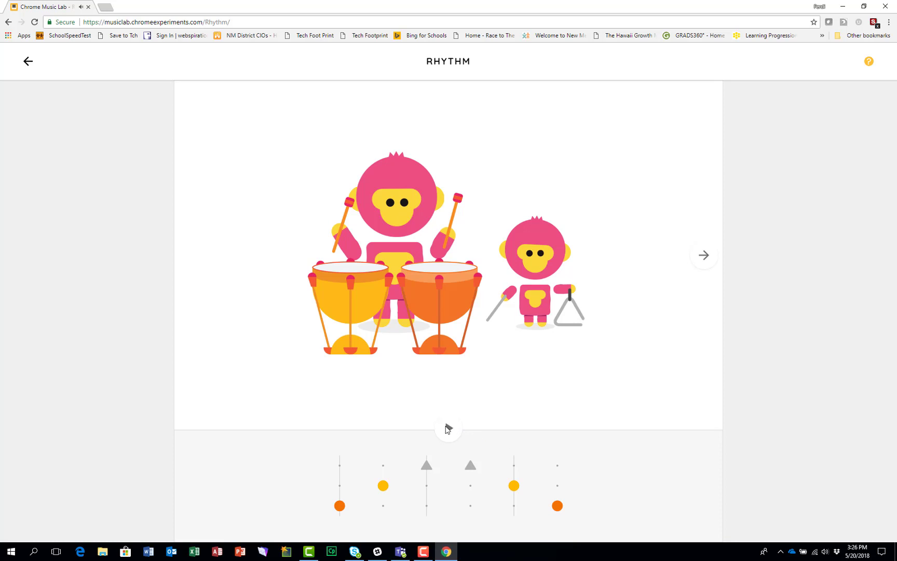
Play the waltz, swap slot 3 to a yellow drum and slot 5 to a triangle, then replay it.
left_click(446, 428)
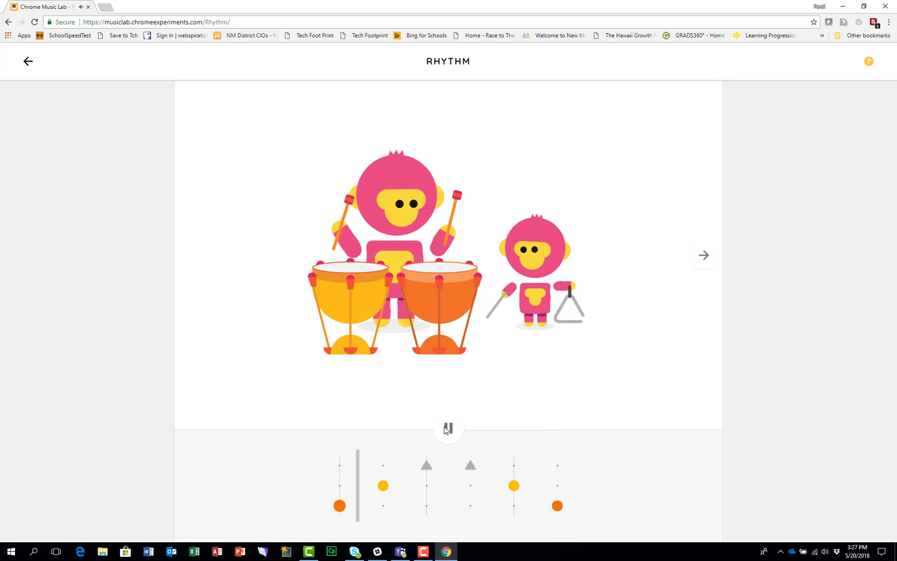
left_click(446, 429)
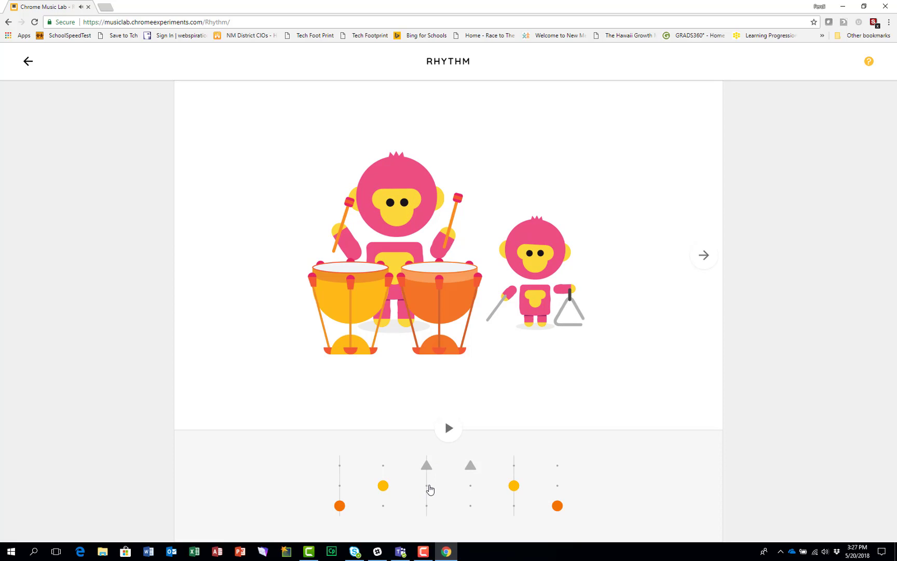
left_click(427, 485)
left_click(426, 465)
left_click(511, 466)
left_click(513, 485)
left_click(445, 433)
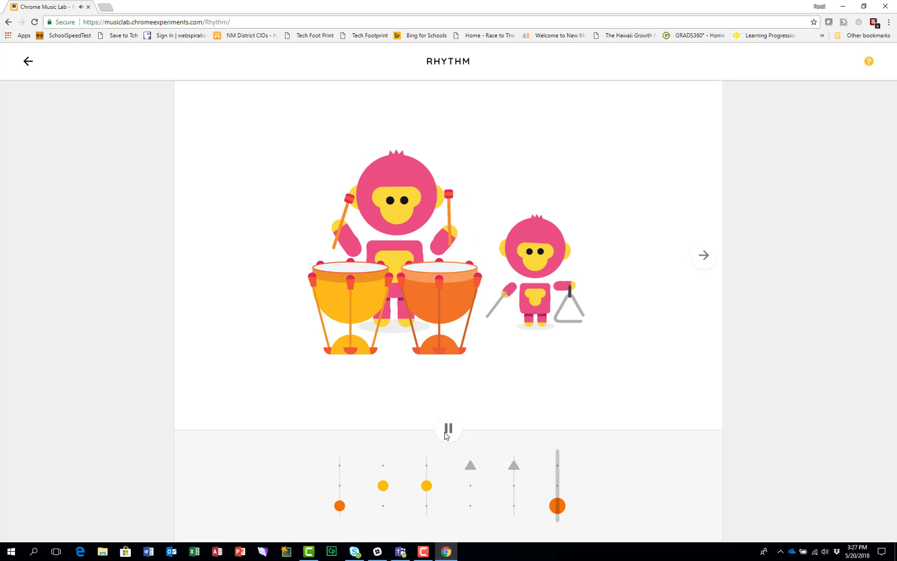
left_click(446, 433)
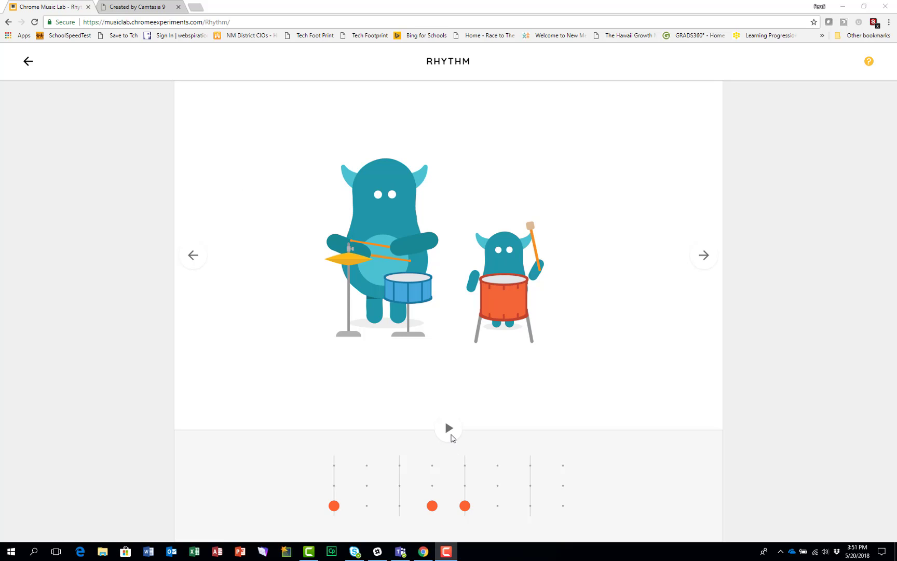
Play the 4-beat rock pattern and add blue drum notes on slots 3 and 7.
left_click(448, 429)
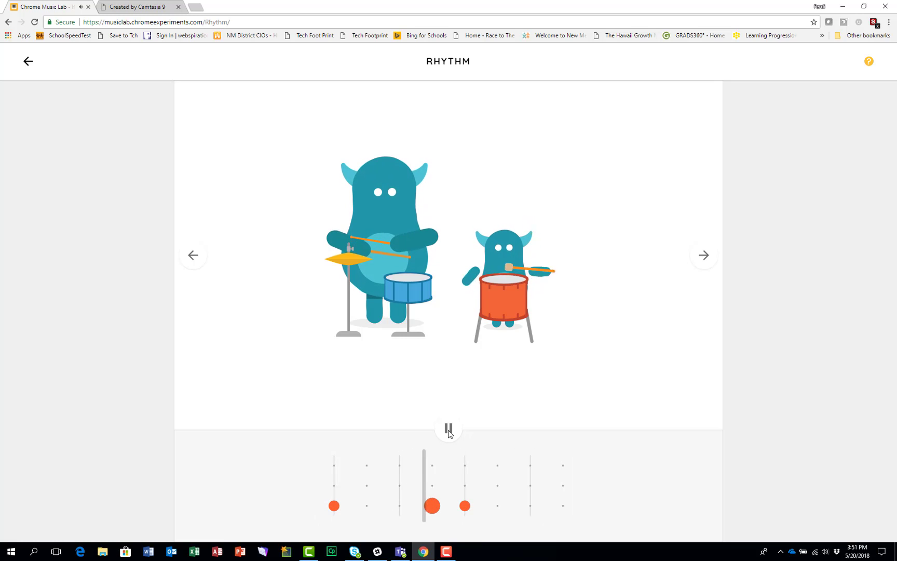
left_click(400, 486)
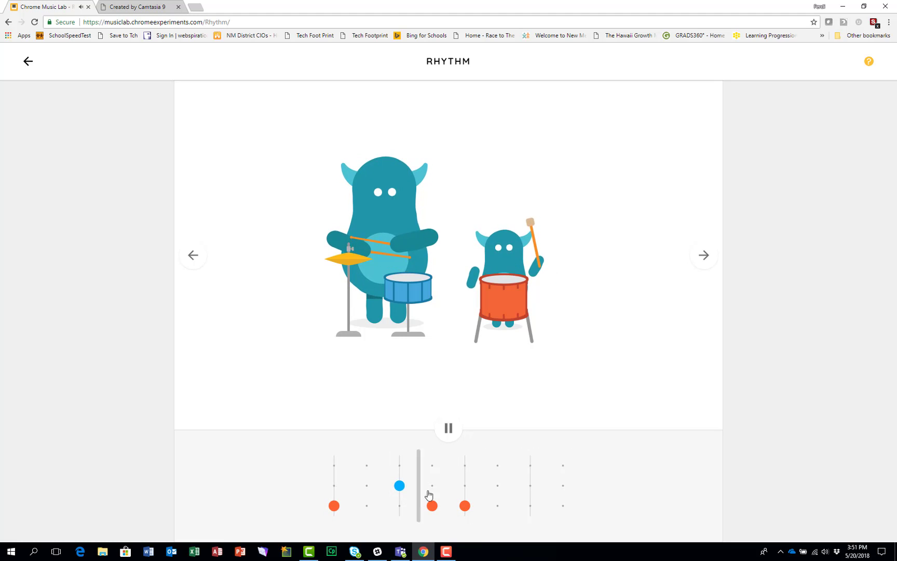
left_click(530, 485)
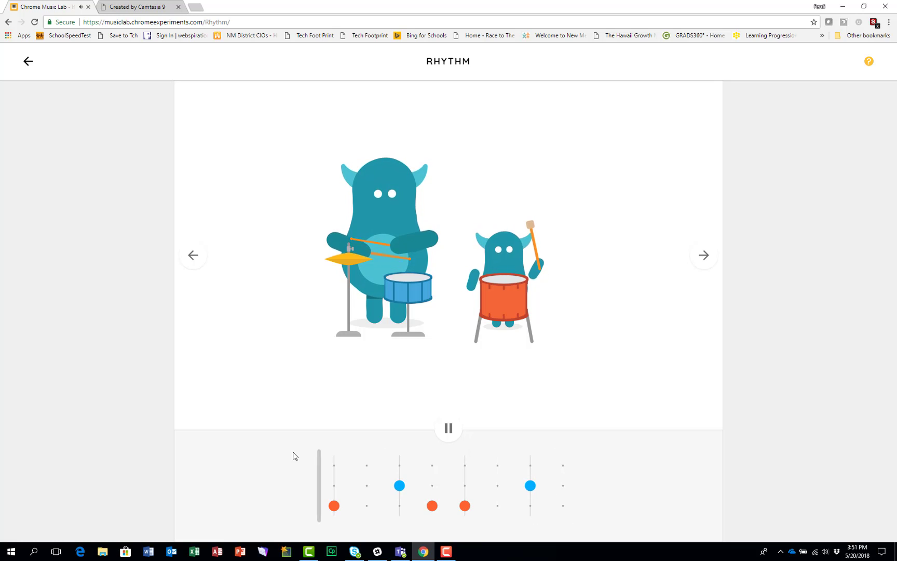
Fill the top row of slots 1 through 8 with yellow diamond notes.
left_click(333, 468)
left_click(366, 466)
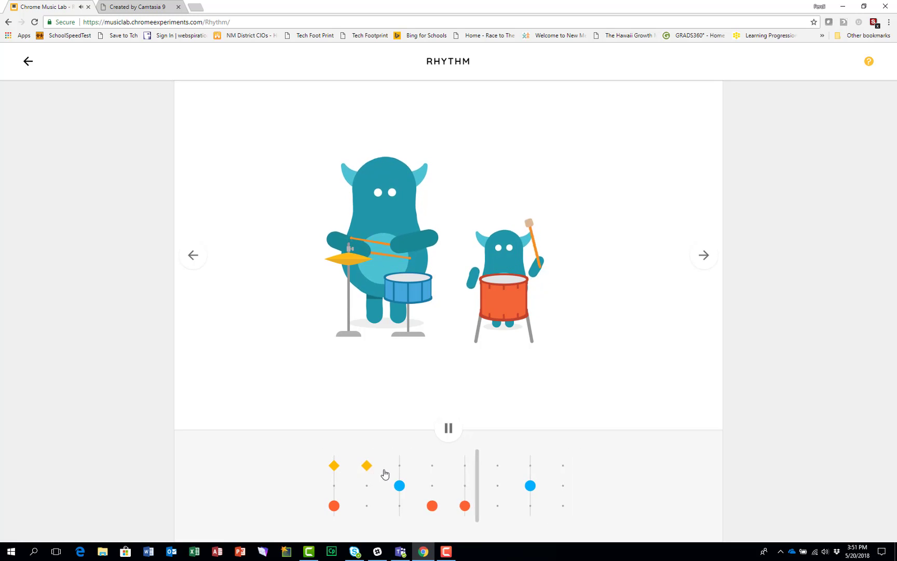
left_click(400, 465)
left_click(432, 465)
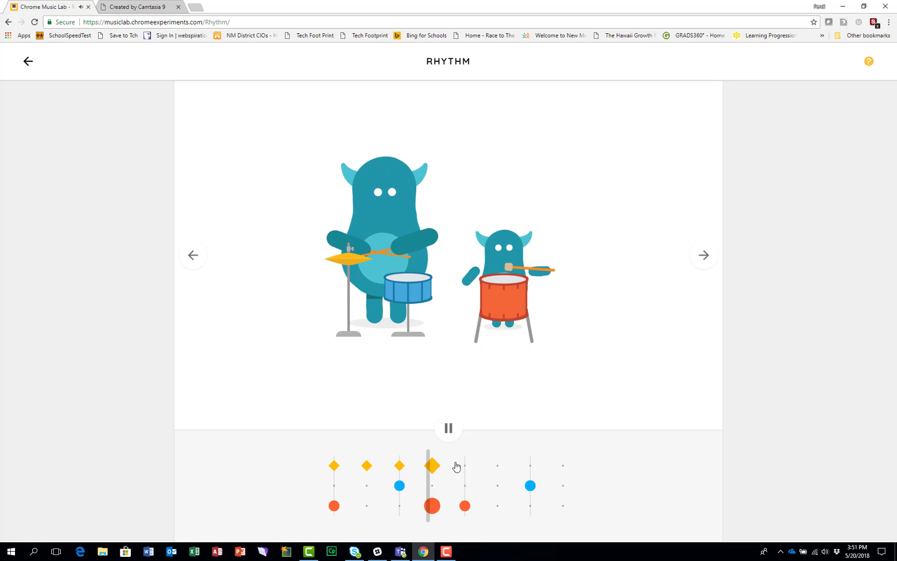
left_click(464, 466)
left_click(497, 466)
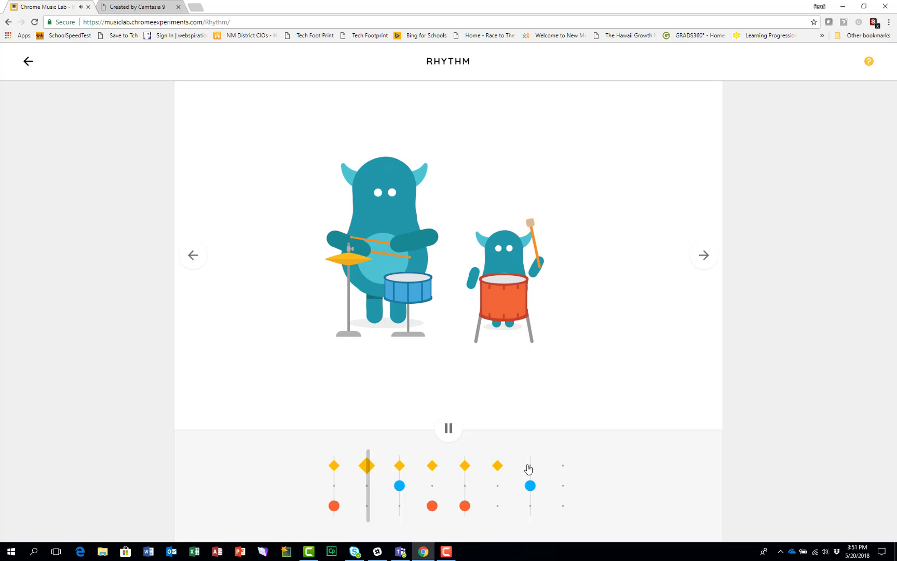
left_click(529, 466)
left_click(562, 466)
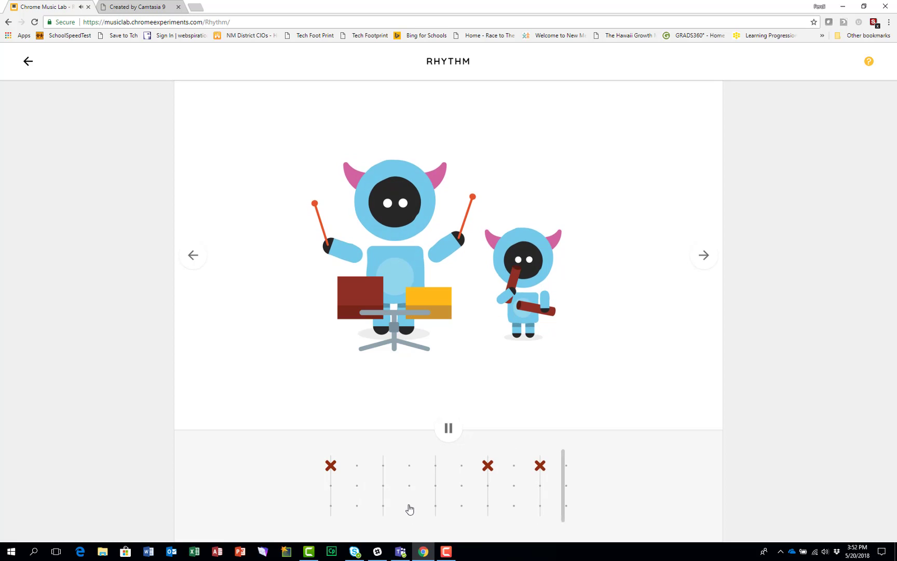
Add a dark-red low note on the bottom row of slot 4 in the 5-beat pattern.
left_click(409, 506)
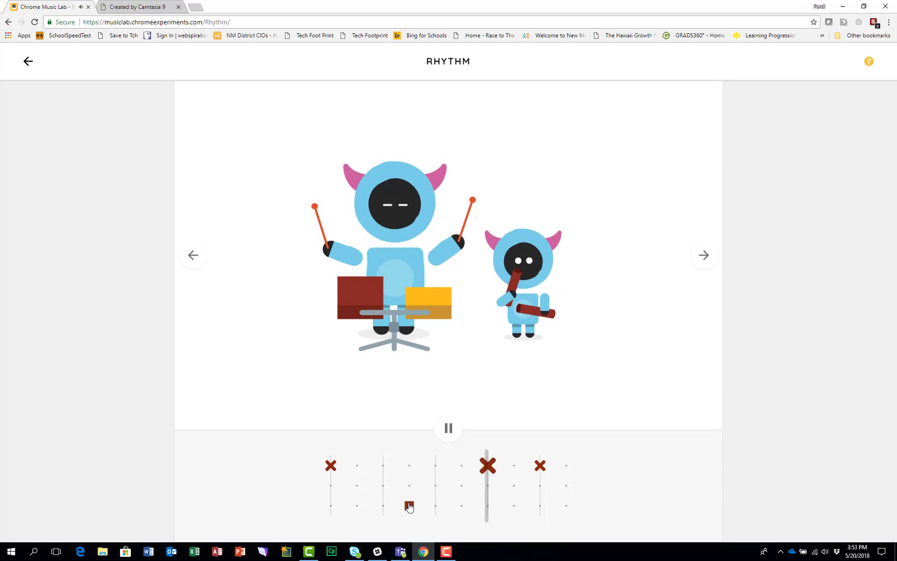
Add yellow middle notes on slots 2, 3 and 10 and dark-red low notes on slots 6 and 8.
left_click(356, 486)
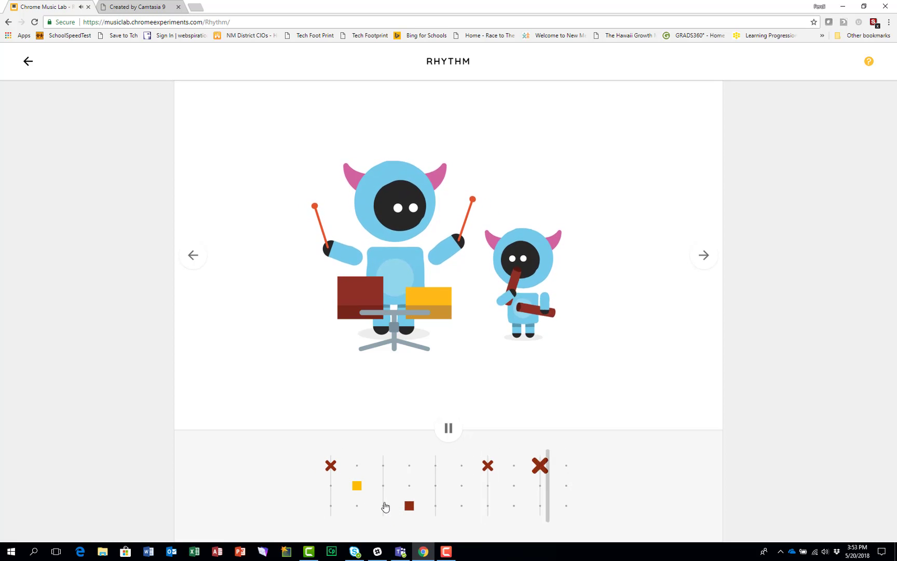
left_click(383, 486)
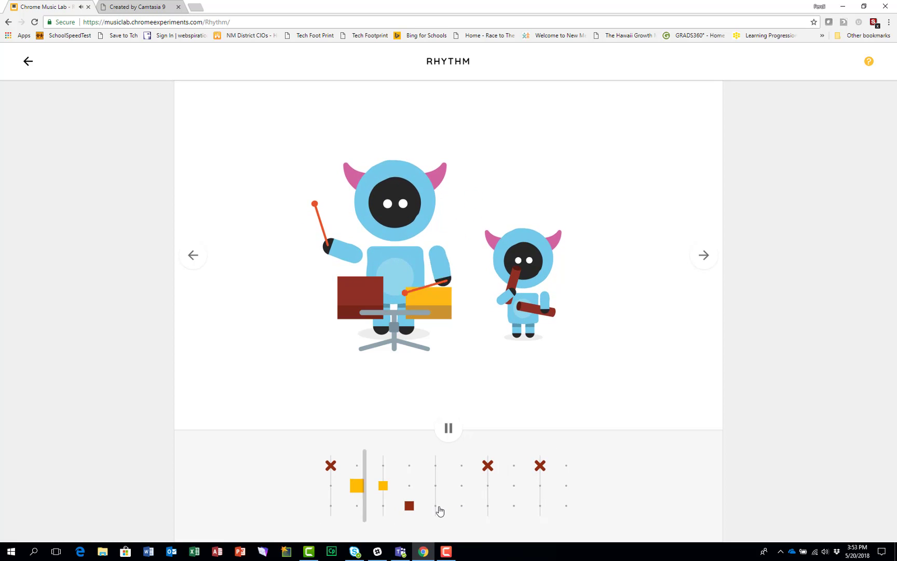
left_click(461, 509)
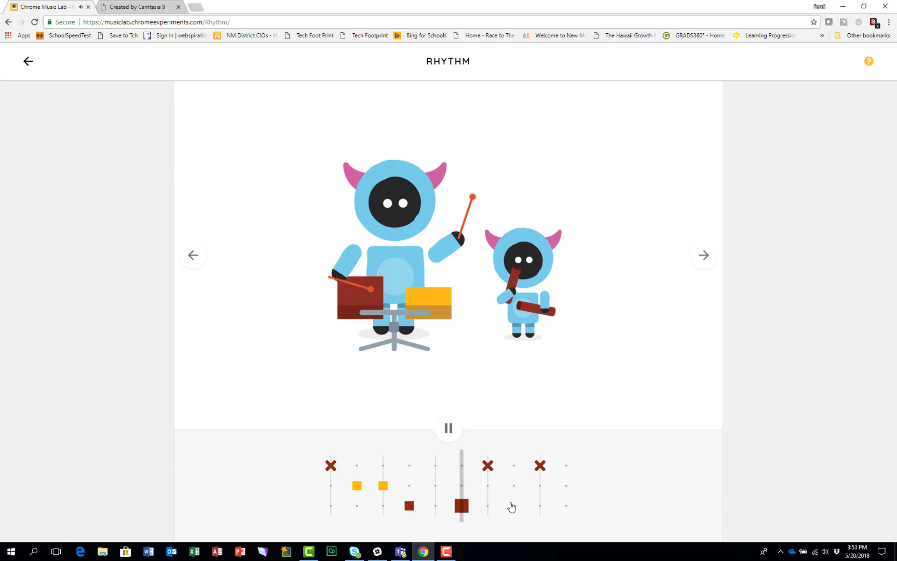
left_click(513, 506)
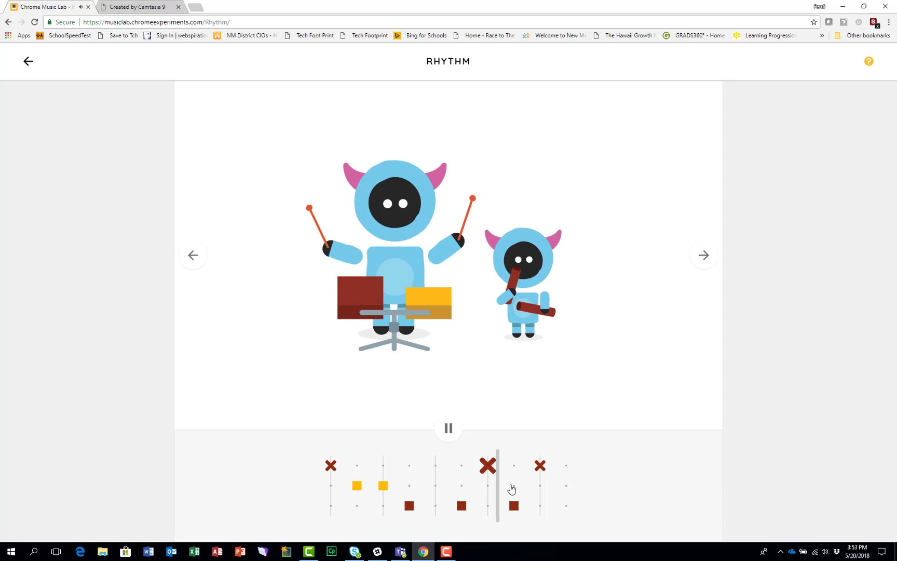
left_click(567, 486)
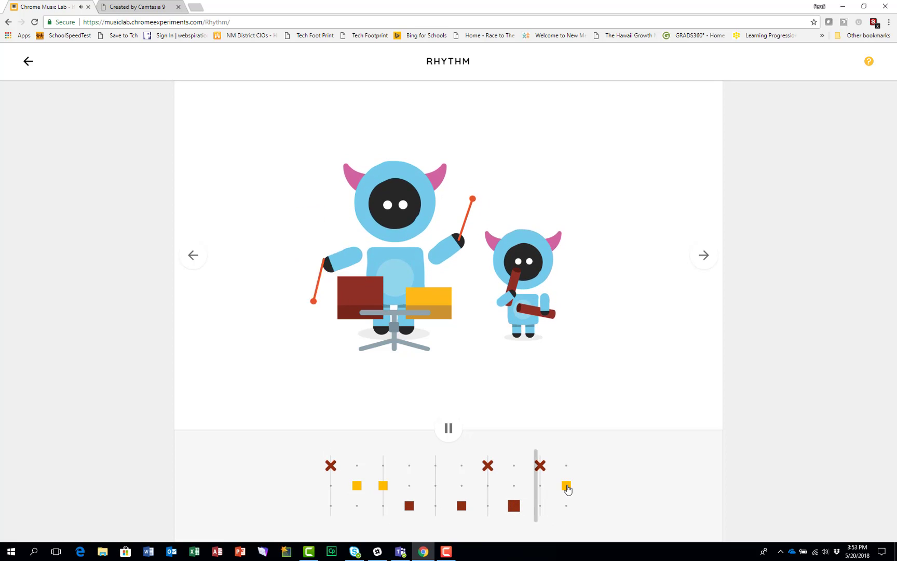